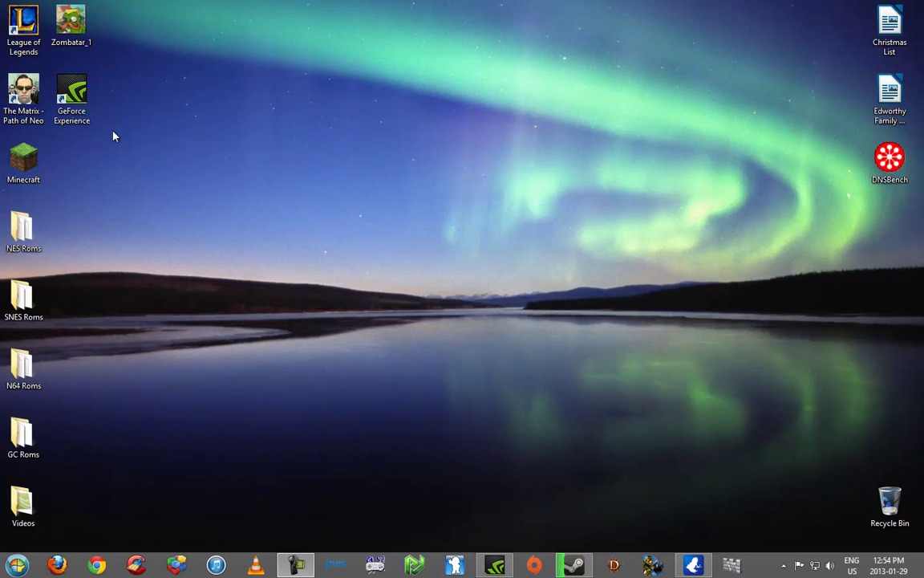
- Launch GeForce Experience and scroll Skyrim's settings, showing 4 Samples anti-aliasing versus optimal 8 Samples
double_click(80, 98)
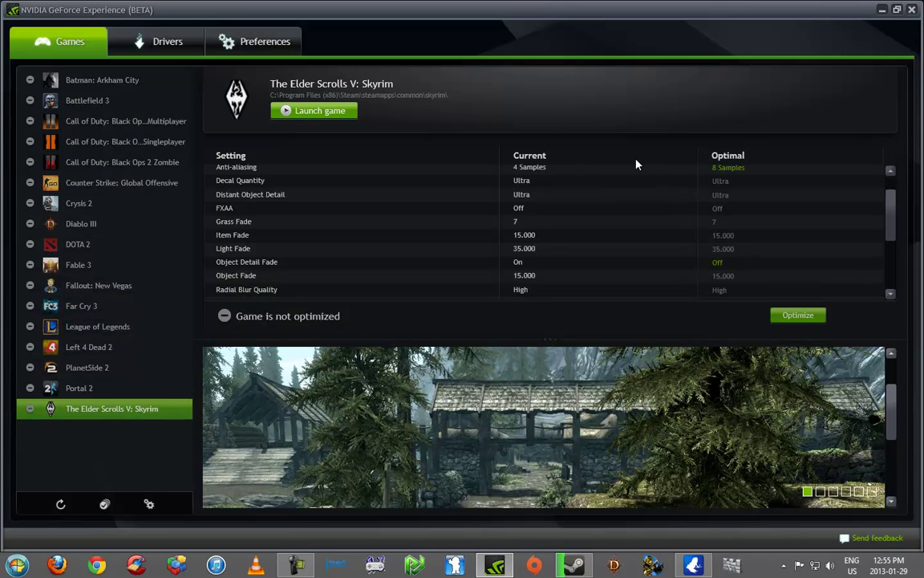
scroll(800, 170, up, 1)
scroll(850, 185, down, 5)
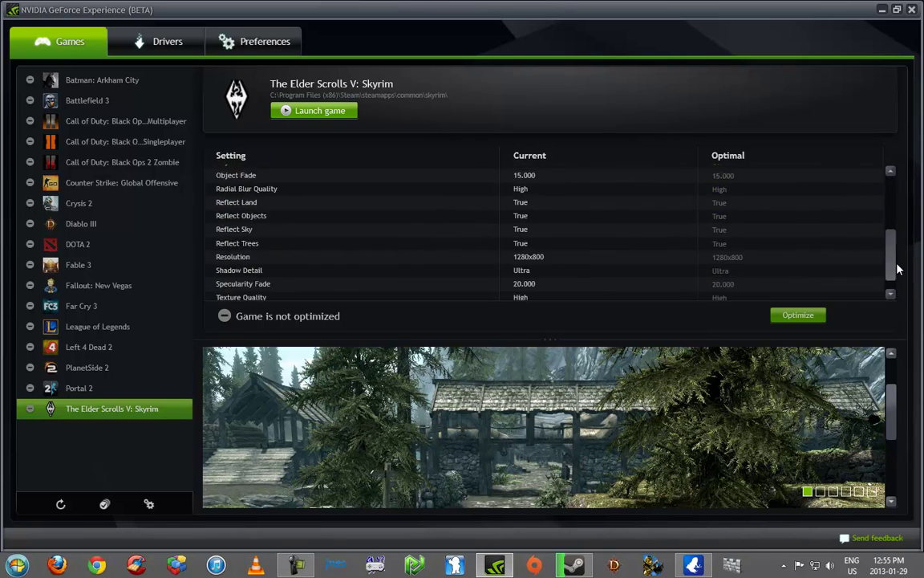
scroll(904, 199, up, 5)
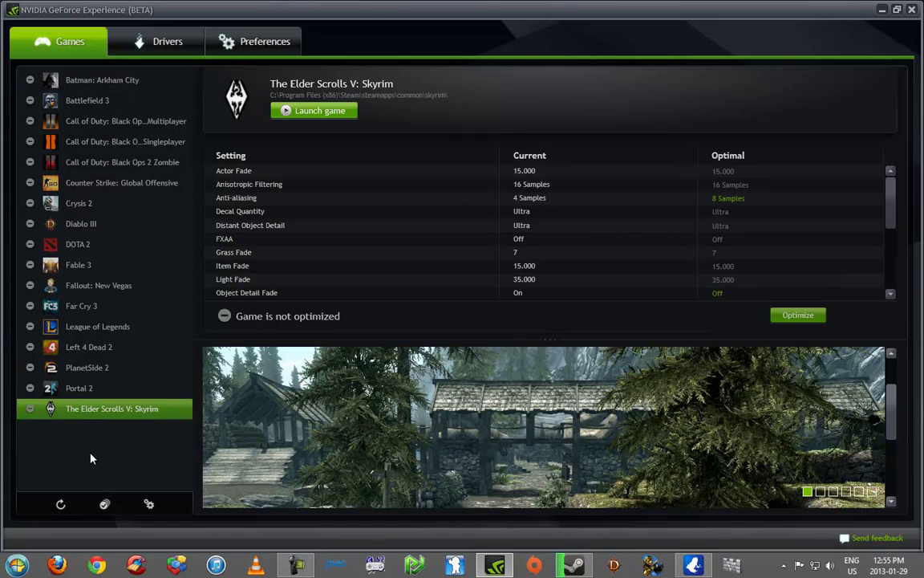
drag(889, 203, 891, 178)
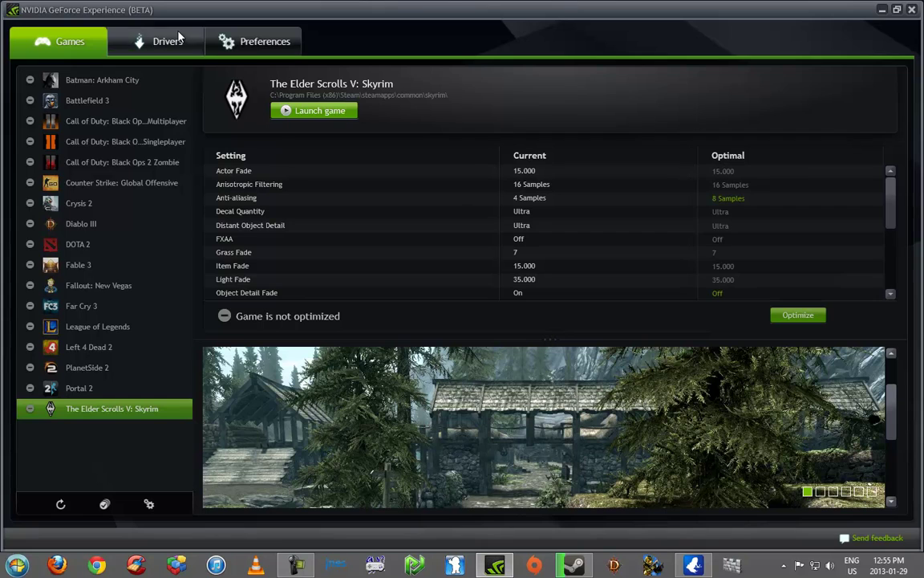
- Check the driver status, look over the General, Games and Updates preferences, and return to the game list
click(162, 49)
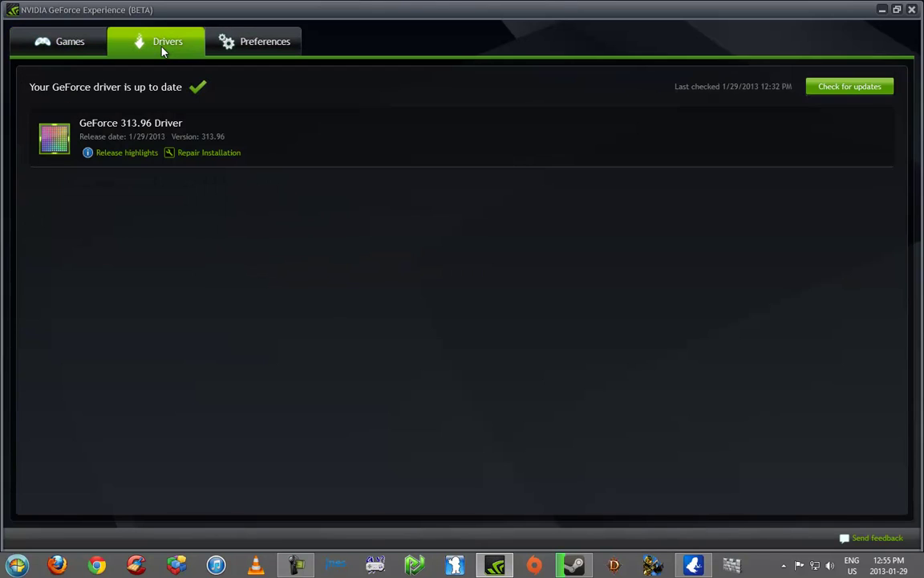
click(234, 41)
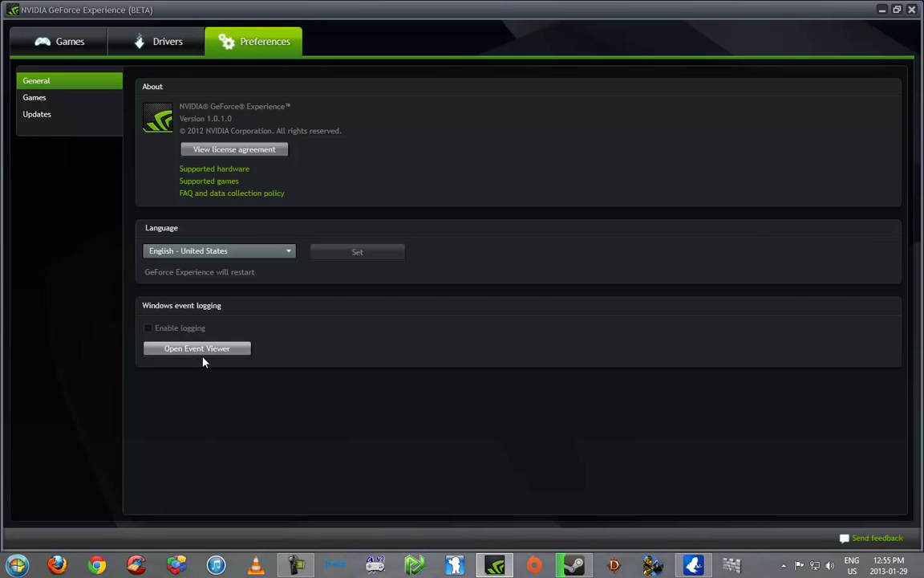
click(30, 97)
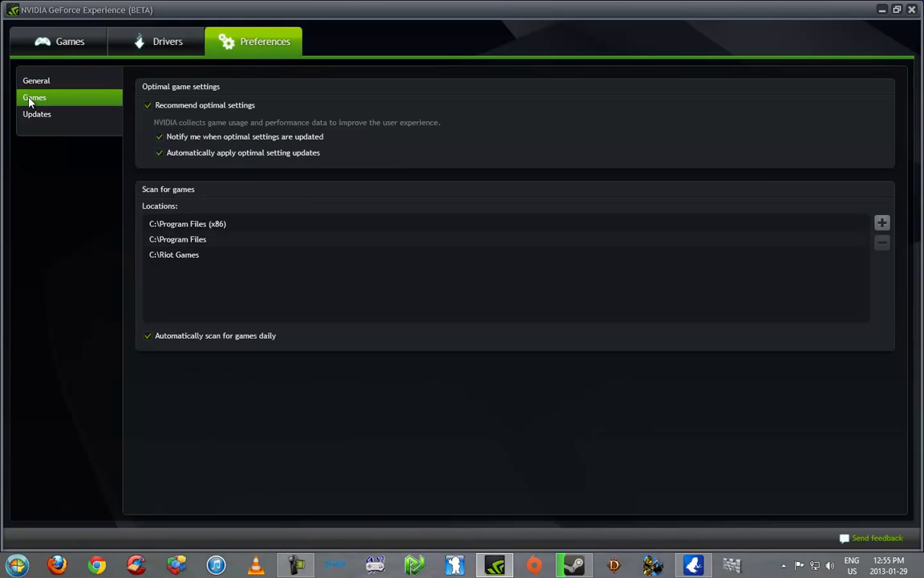
click(43, 116)
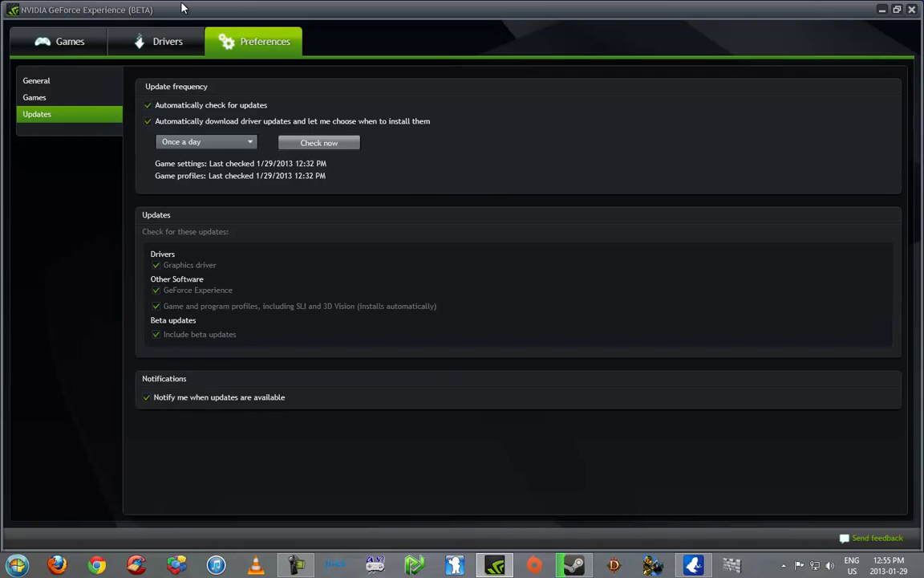
click(173, 42)
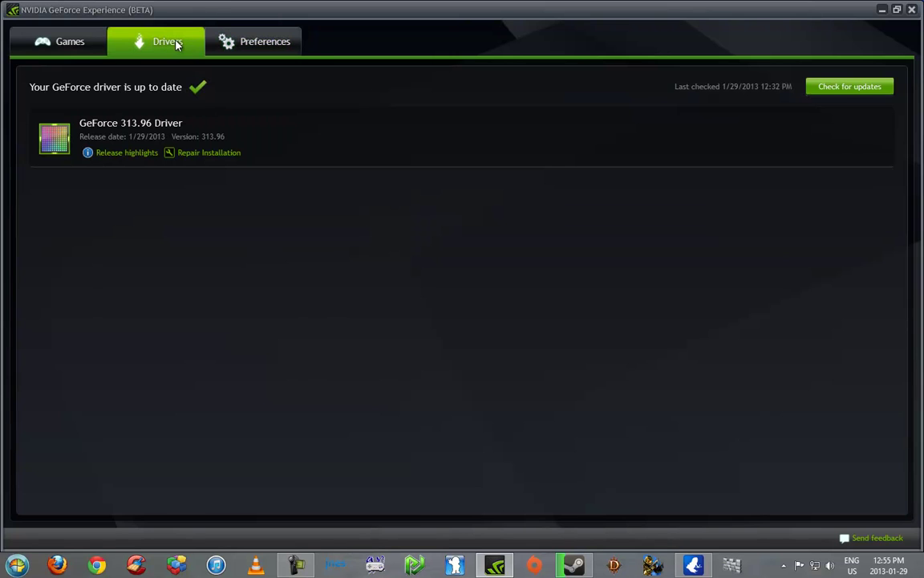
click(61, 48)
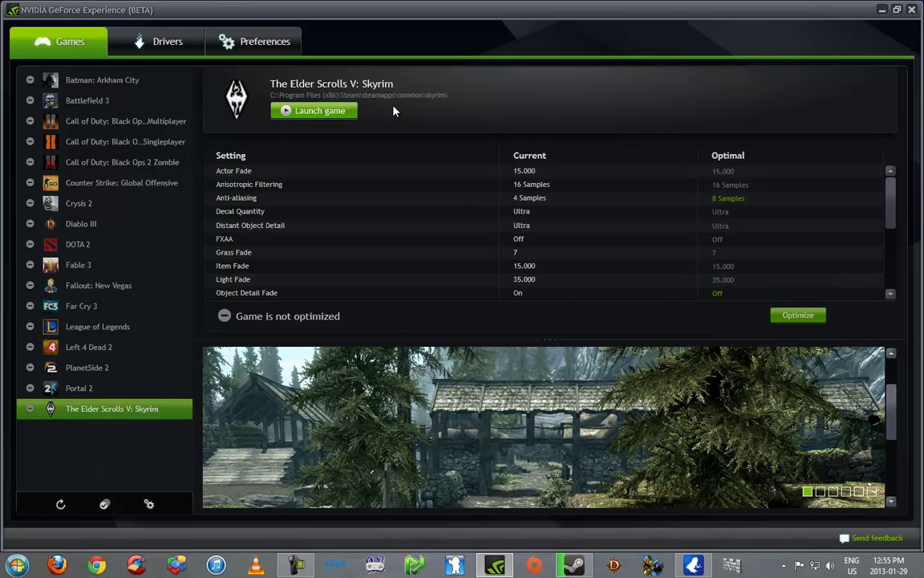
- Optimize Batman: Arkham City, raising anti-aliasing from 8x CSAA to 32x CSAA
click(123, 76)
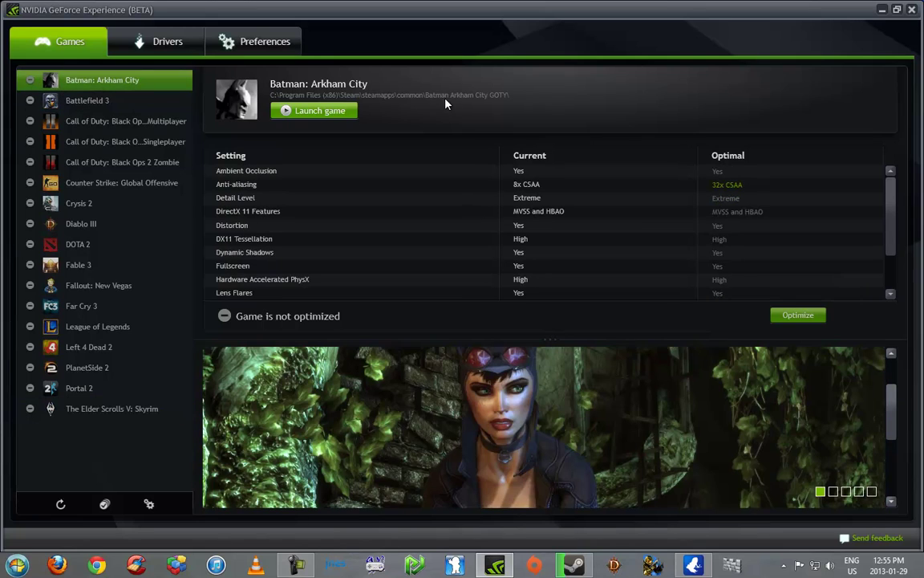
scroll(543, 228, down, 2)
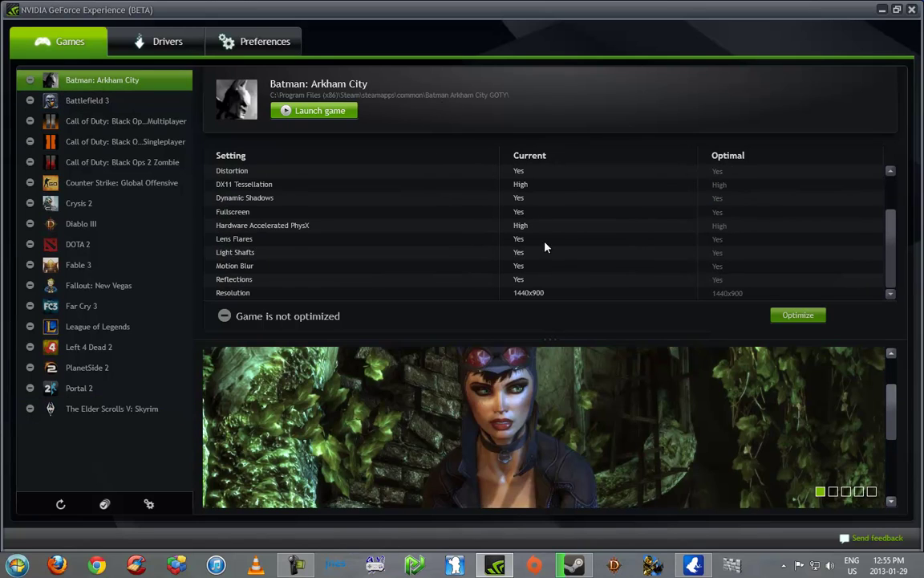
scroll(545, 293, up, 2)
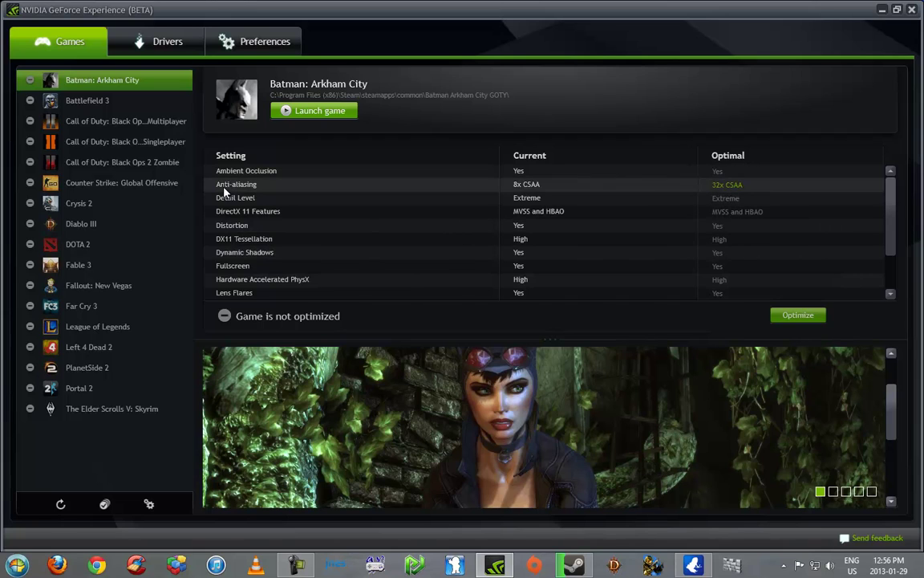
mouse_move(225, 189)
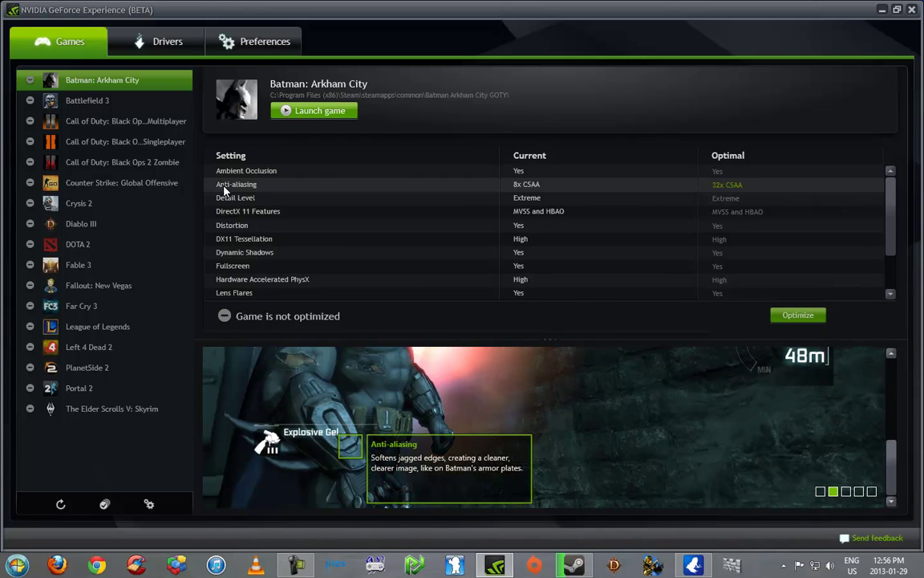
click(796, 318)
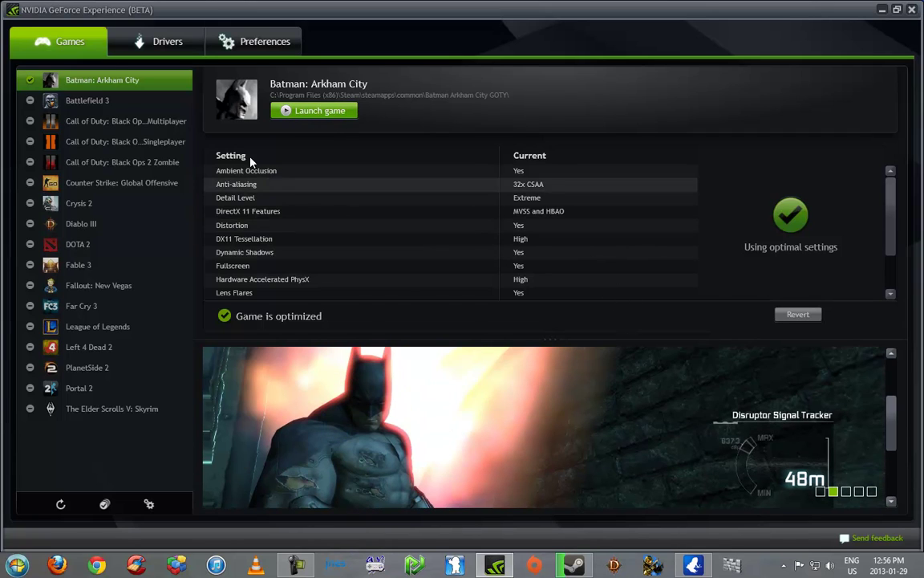
- Optimize Battlefield 3 (Post High anti-aliasing, Ultra quality), then briefly enlarge the screenshot preview to view hotspots
click(98, 105)
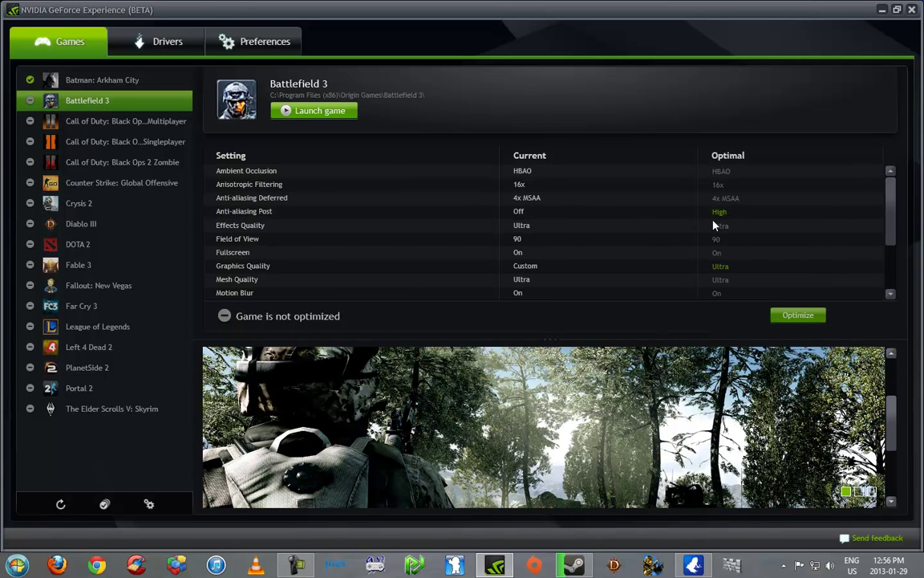
click(817, 315)
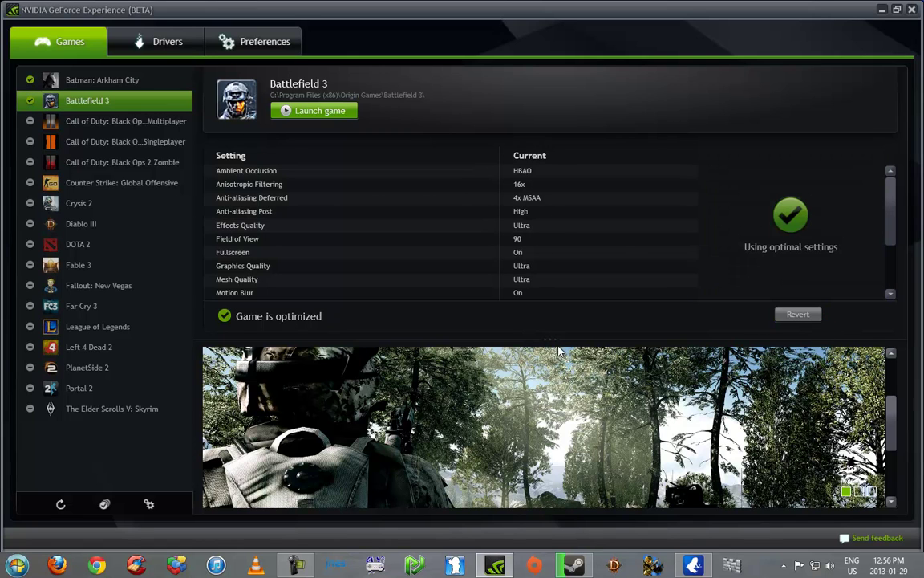
drag(504, 313, 553, 93)
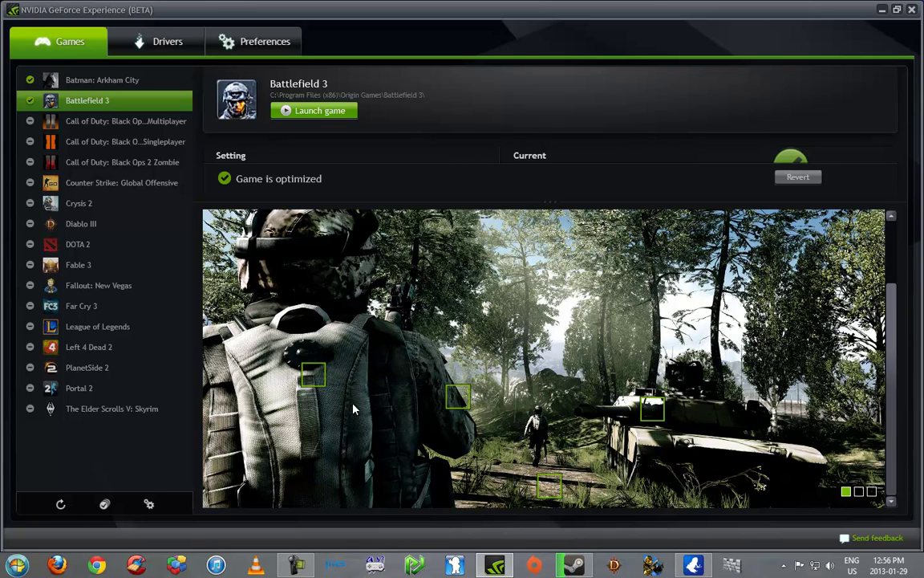
mouse_move(314, 375)
mouse_move(553, 491)
mouse_move(454, 401)
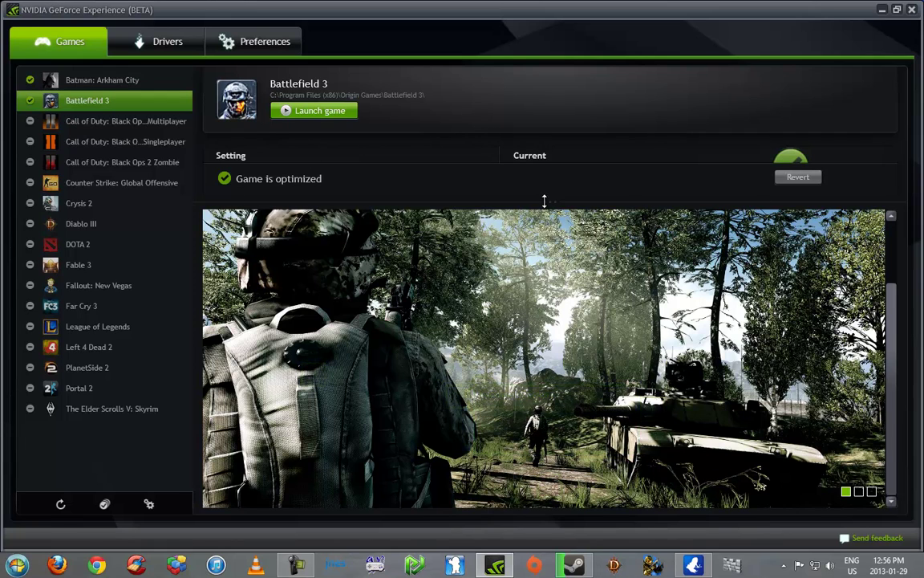
drag(545, 200, 552, 378)
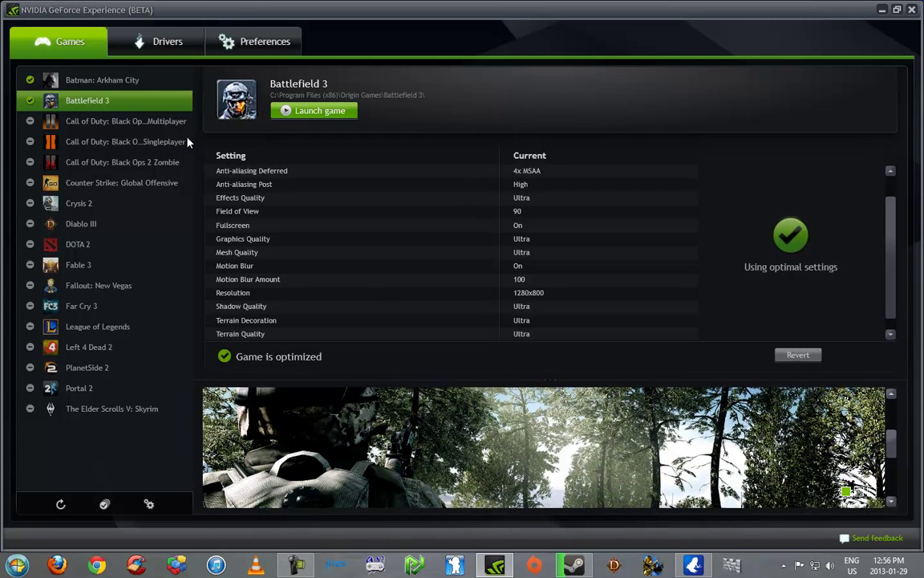
- Show Call of Duty: Black Ops 2 Multiplayer's settings and make the screenshot preview slightly taller
click(151, 121)
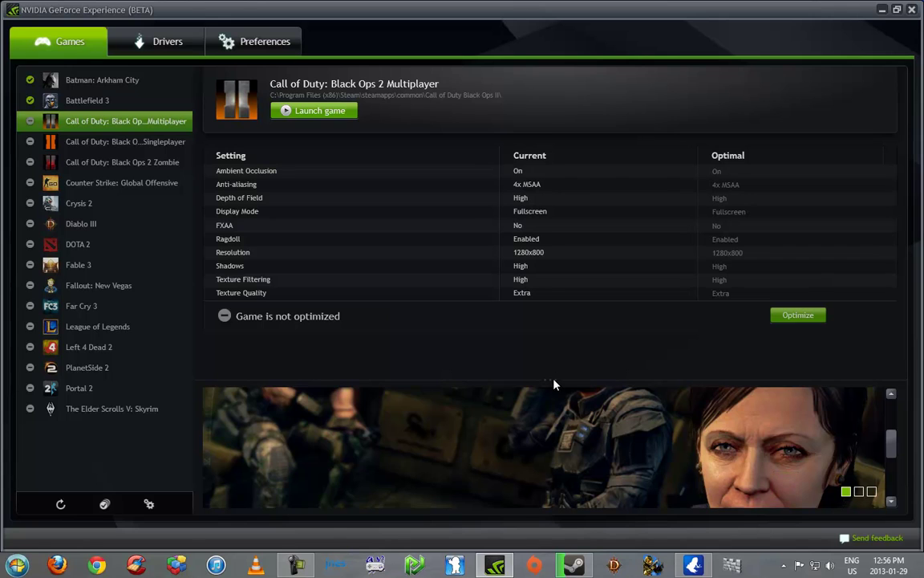
drag(549, 380, 549, 340)
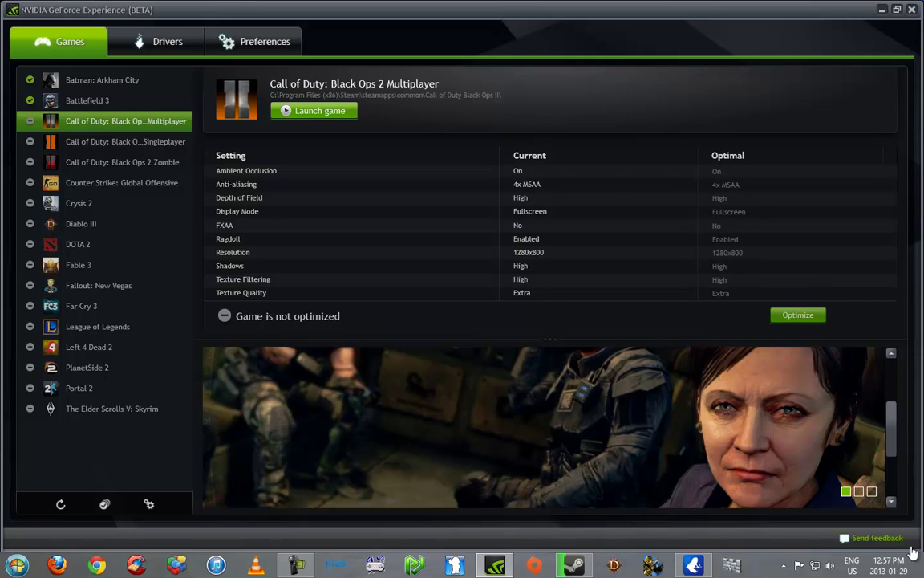
- Open the feedback form, pick the Other topic, type and erase a test comment, then cancel
click(866, 538)
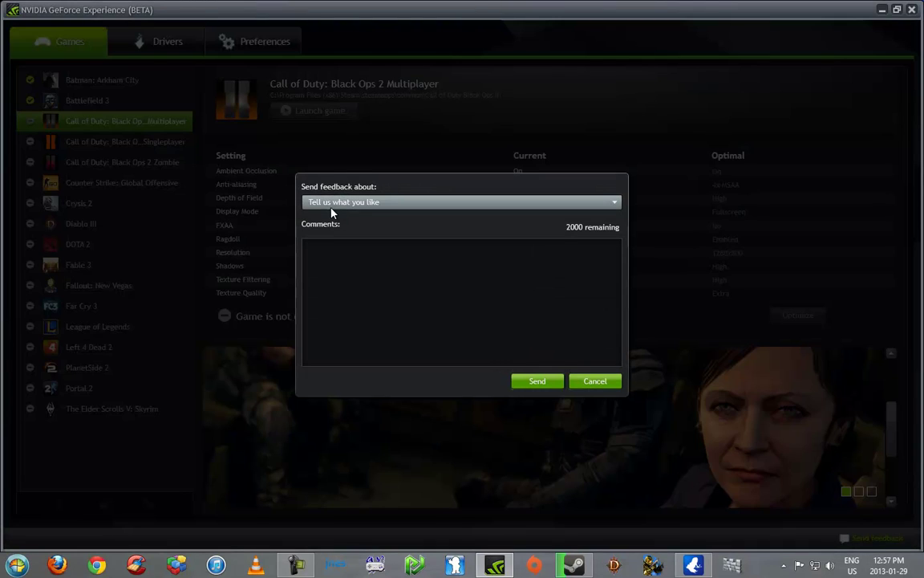
click(396, 203)
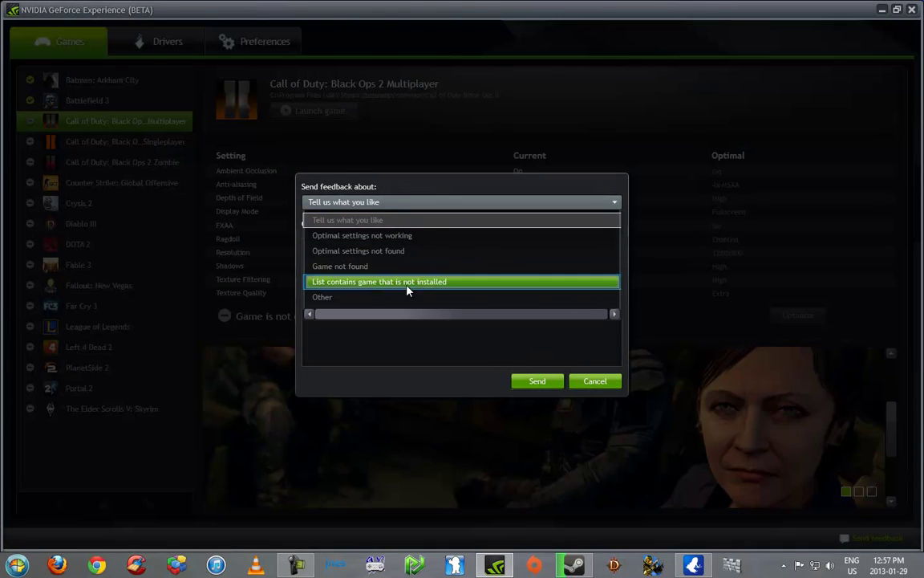
key(Down)
key(Down)
click(348, 298)
text(dshsdsdf)
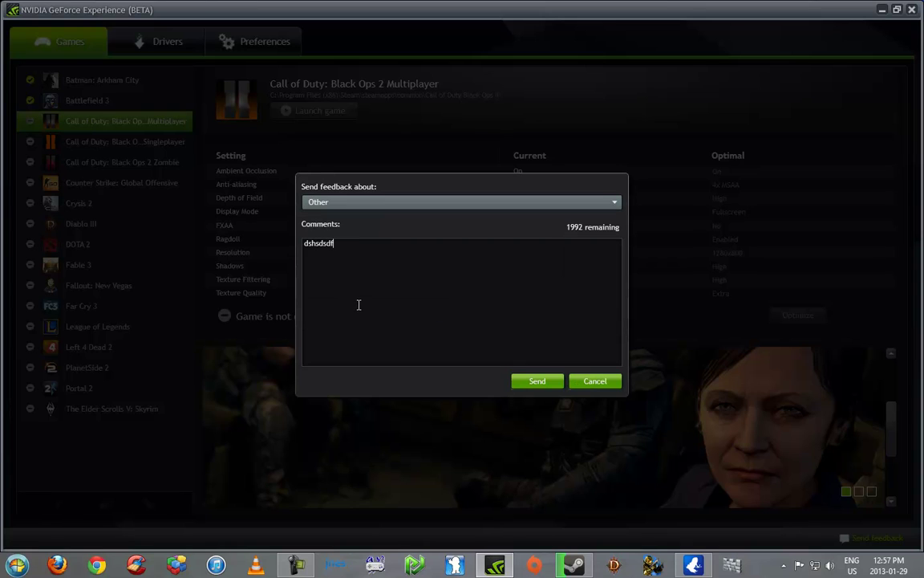
key(BackSpace)
key(BackSpace)
key(BackSpace)
key(BackSpace)
key(BackSpace)
key(BackSpace)
key(BackSpace)
key(BackSpace)
click(597, 382)
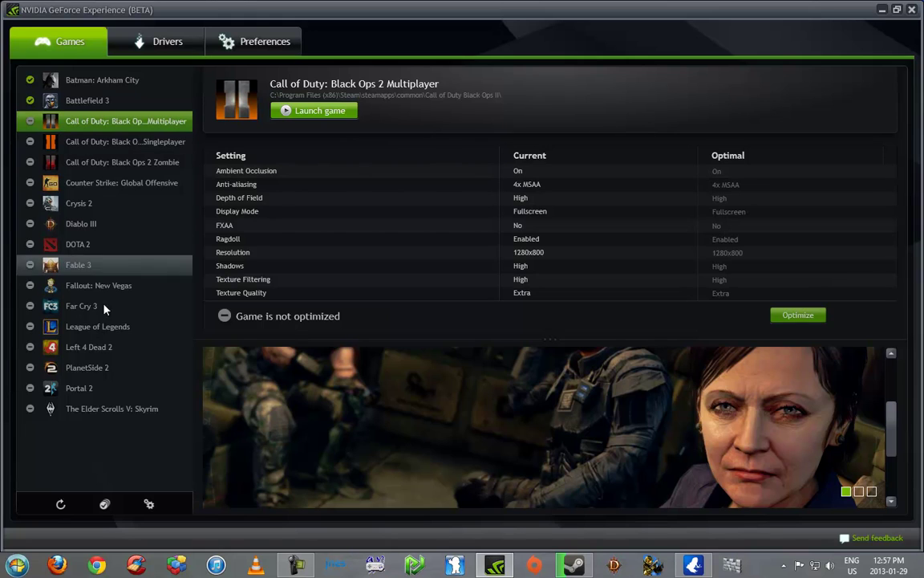
- Optimize the Black Ops 2 Multiplayer, Singleplayer and Zombie entries one after another
click(89, 141)
click(110, 125)
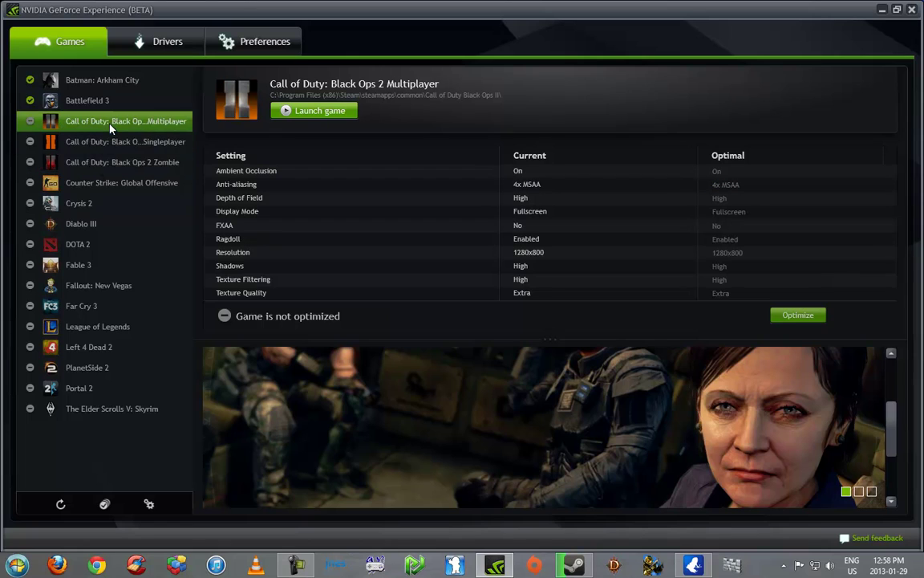
click(798, 314)
click(180, 141)
click(798, 315)
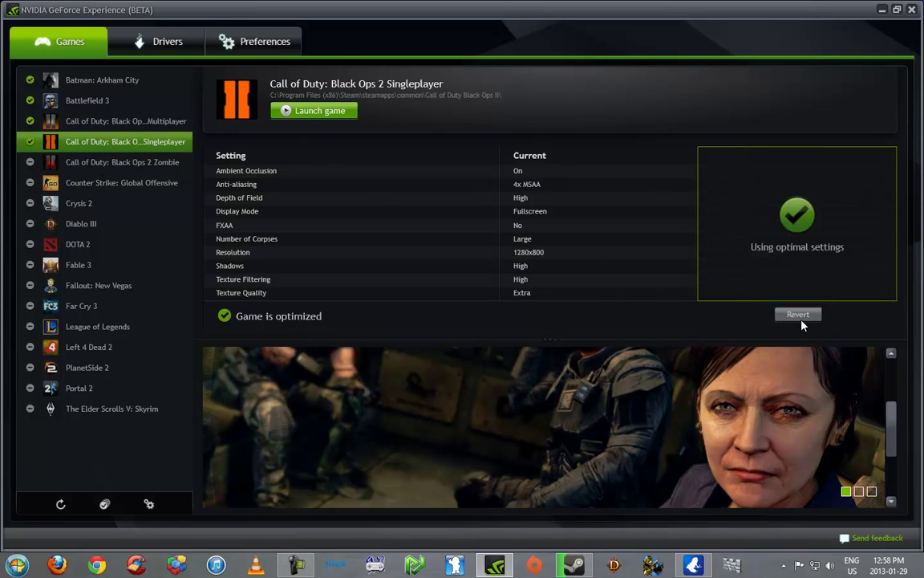
click(121, 162)
click(792, 318)
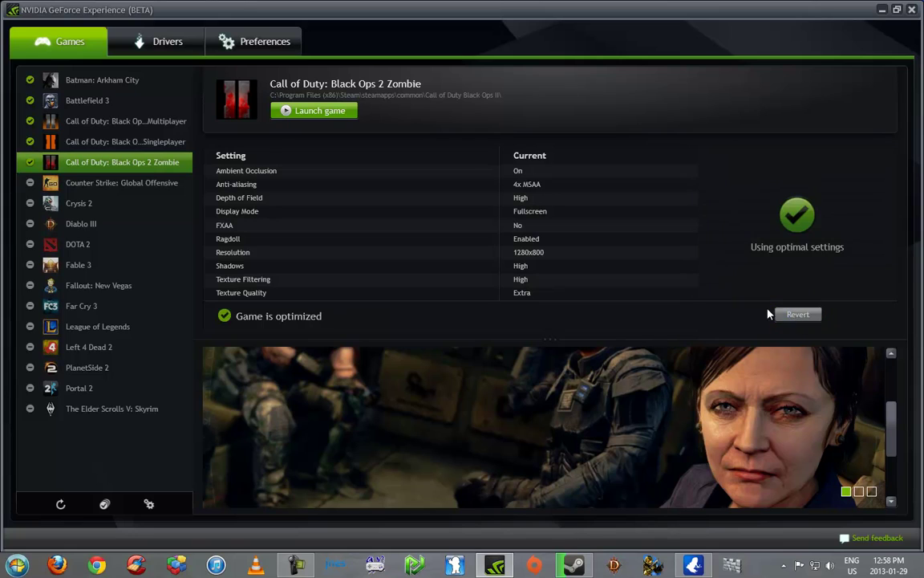
- Optimize all remaining games at once and briefly check the Drivers tab
click(102, 507)
click(176, 45)
click(97, 51)
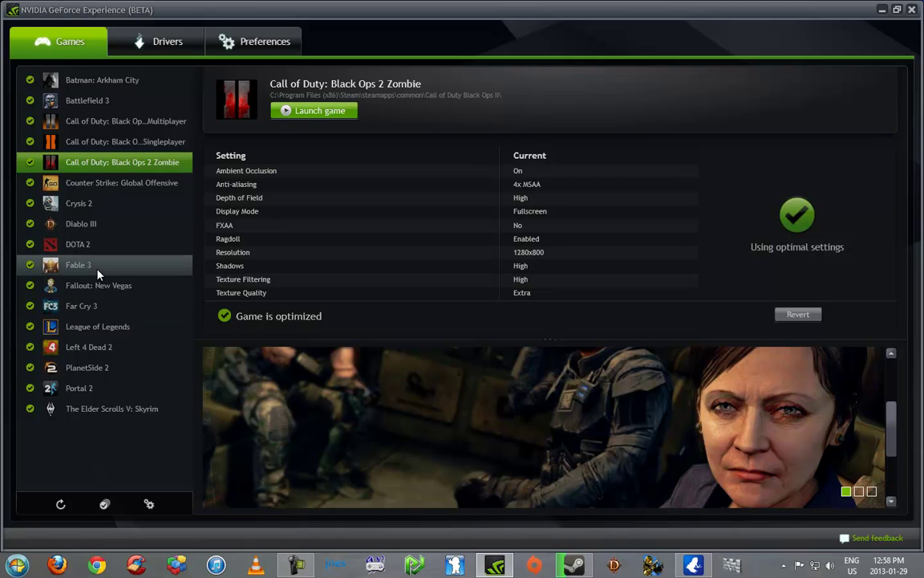
- Close GeForce Experience to the desktop, dismiss the hidden tray icons, and reopen it from the taskbar
click(160, 41)
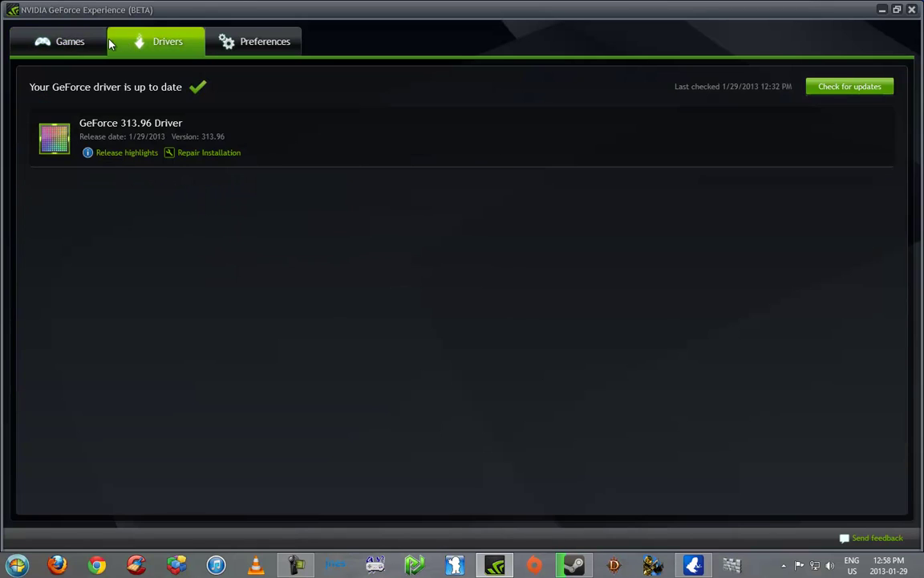
click(64, 41)
click(882, 10)
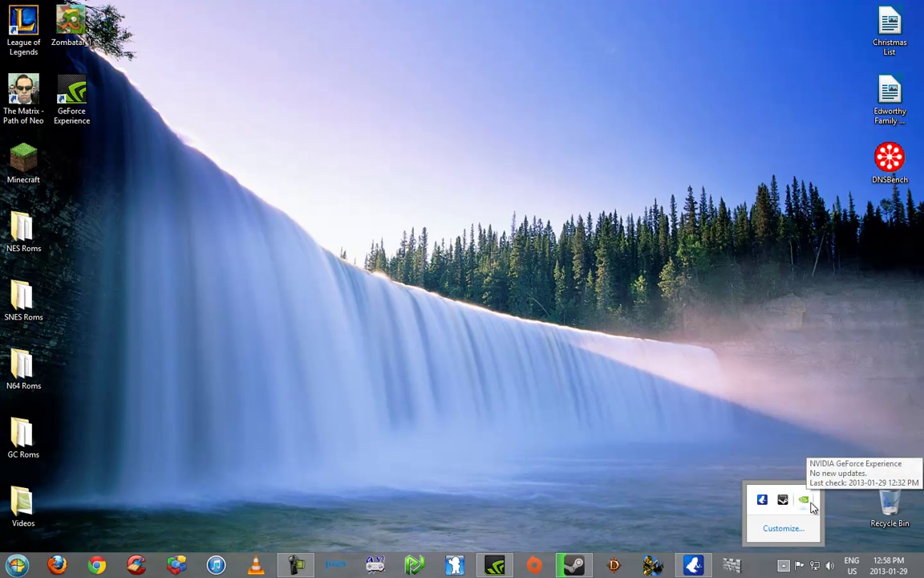
click(785, 566)
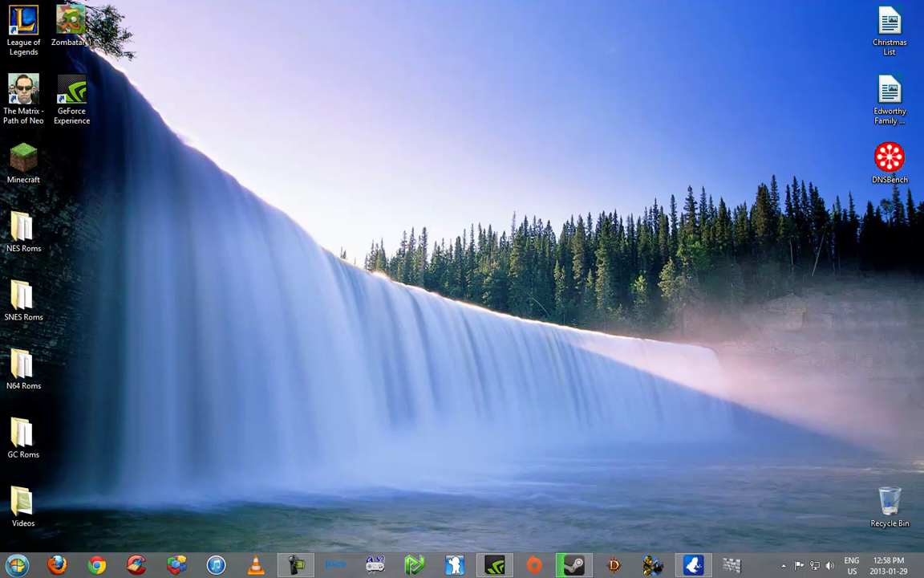
click(489, 566)
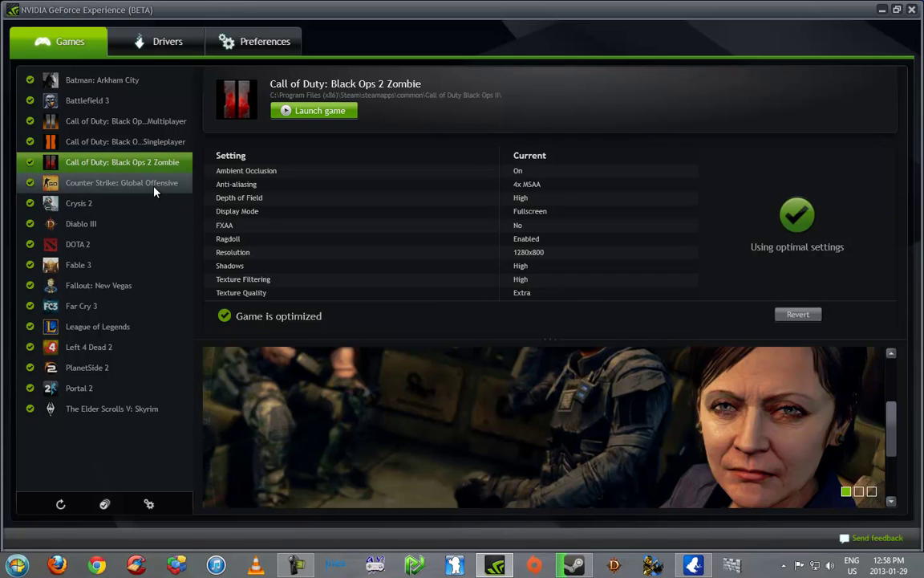
- Recheck for driver updates, confirming GeForce 313.96 is current, then read and close its release highlights
click(141, 37)
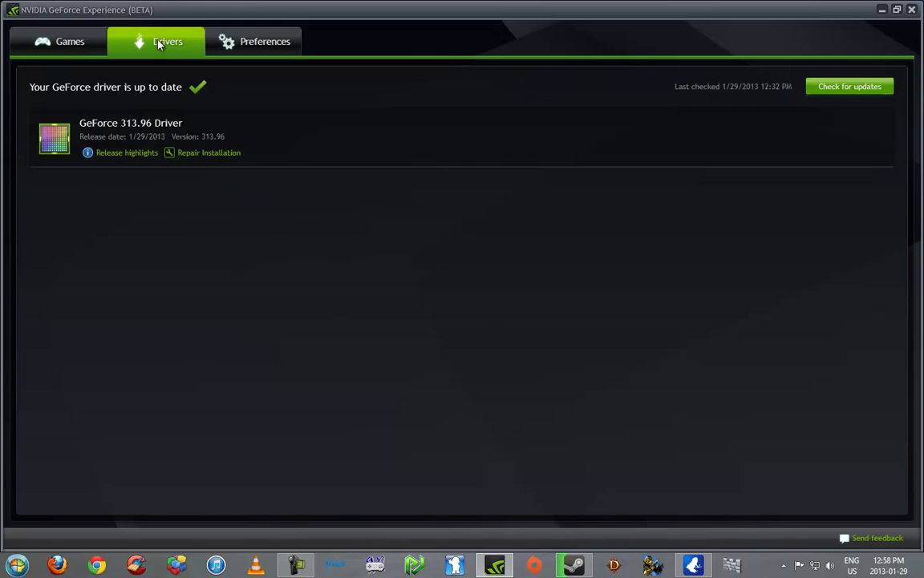
click(842, 88)
click(109, 157)
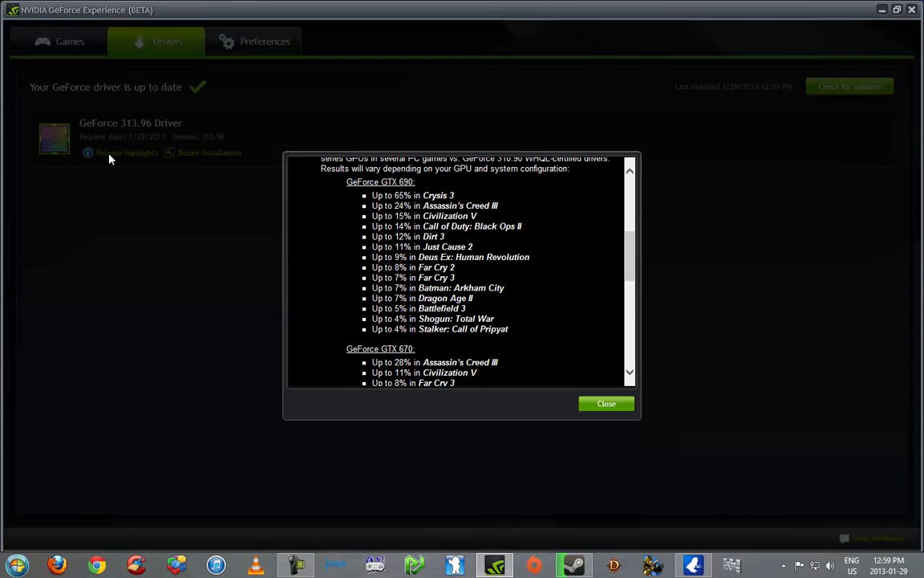
mouse_move(630, 268)
mouse_down()
mouse_move(629, 200)
mouse_move(630, 264)
mouse_up()
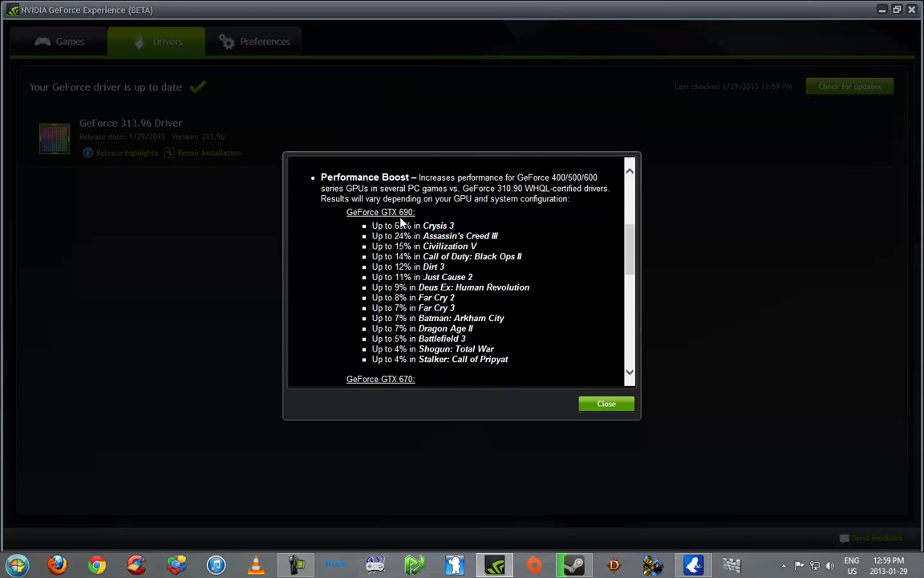
drag(371, 225, 467, 327)
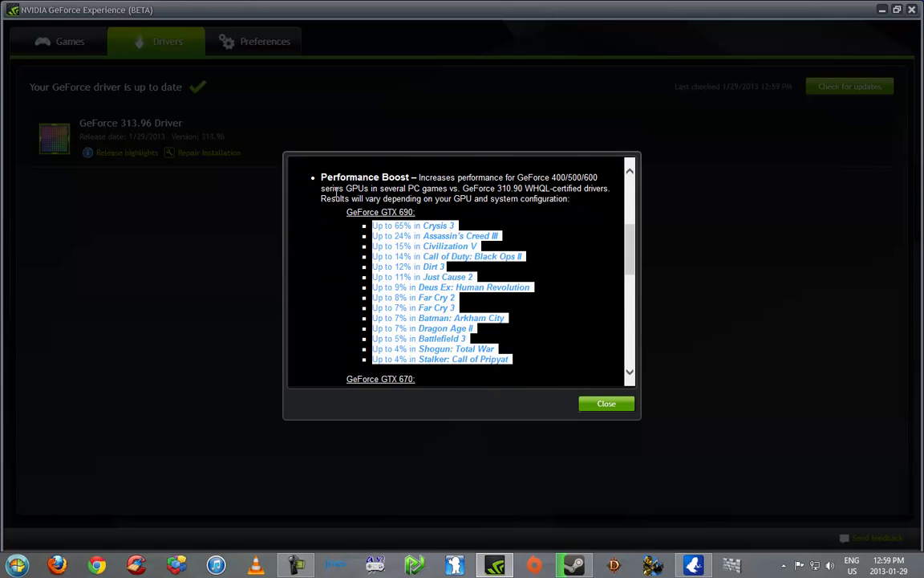
click(417, 215)
triple_click(417, 215)
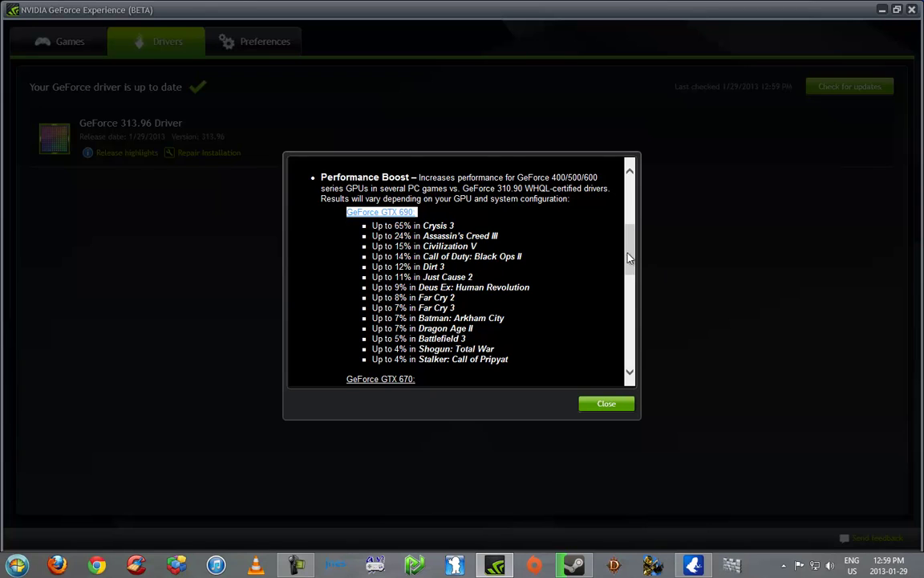
mouse_move(631, 253)
mouse_down()
mouse_move(638, 331)
mouse_move(632, 258)
mouse_up()
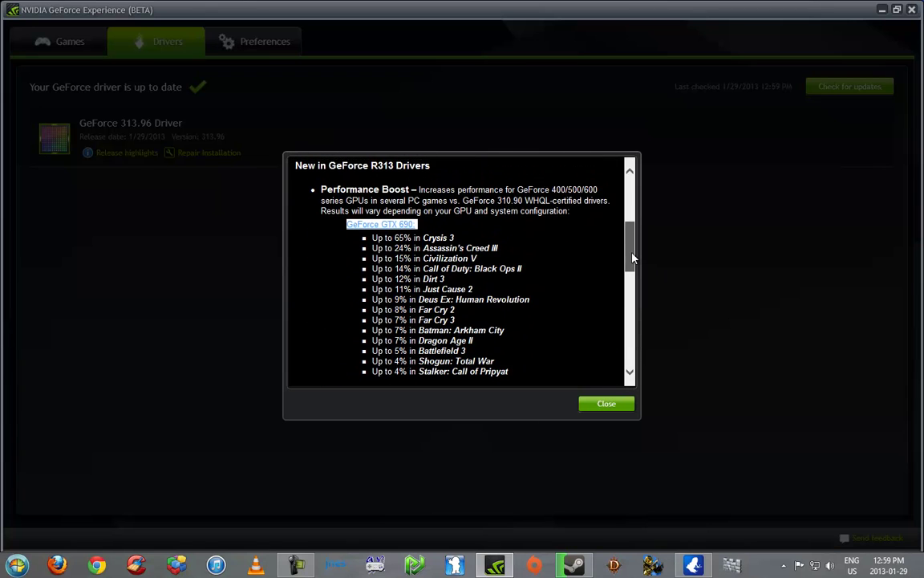
click(607, 404)
- Open Preferences and review the General and Games pages
click(241, 49)
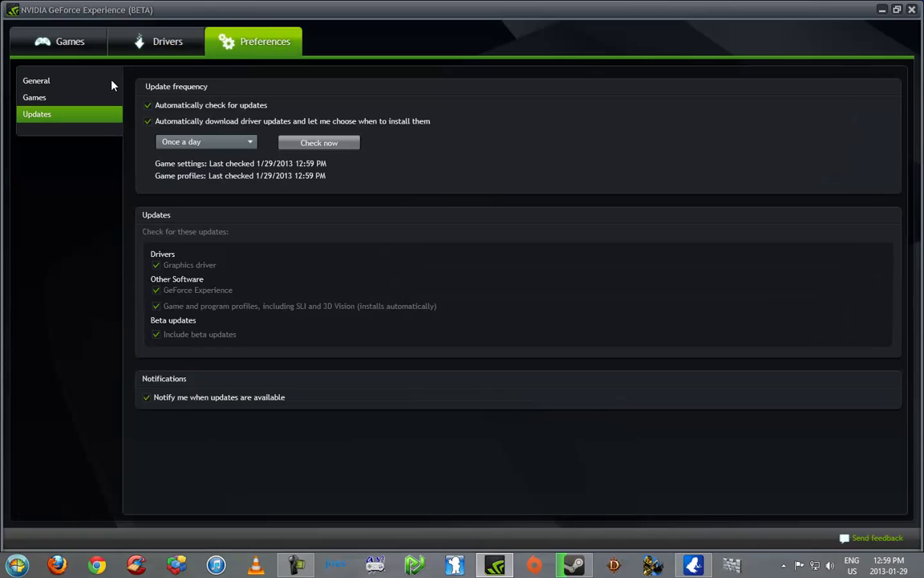
click(89, 83)
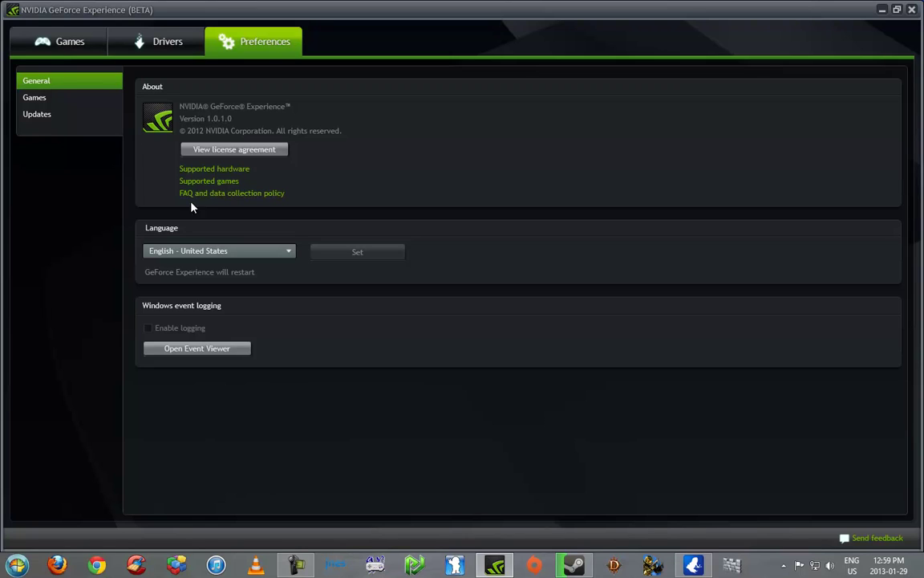
click(35, 95)
click(33, 80)
- Browse the scan locations (Program Files (x86), Program Files, Riot Games), then view the daily update settings
click(46, 97)
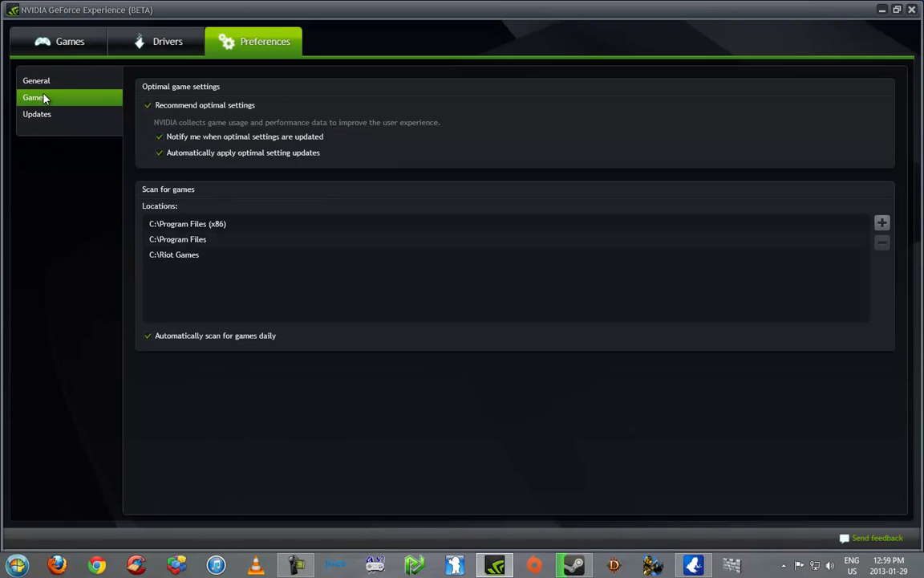
click(177, 224)
click(183, 239)
click(188, 254)
click(191, 240)
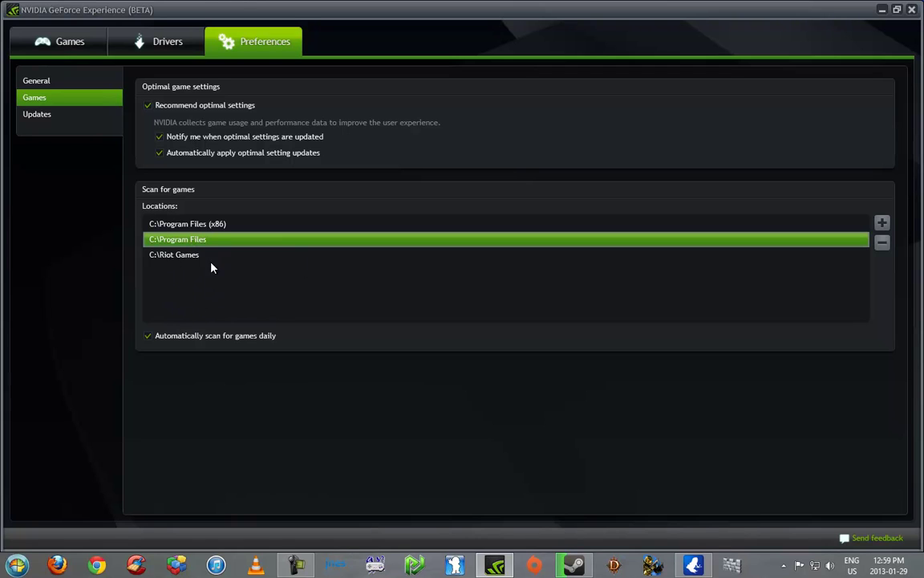
click(84, 116)
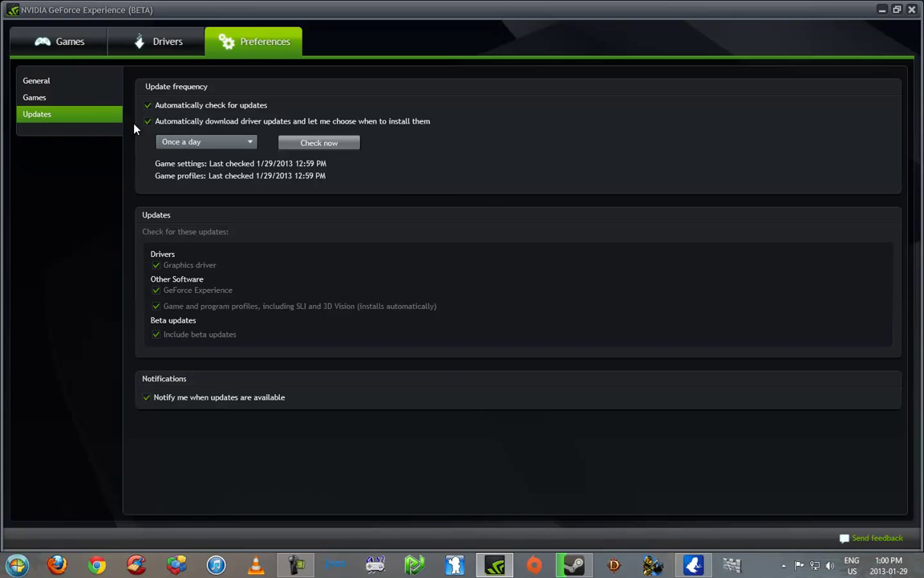
- Keep update checks at Once a day, run a manual update check, and return to the Games list
click(207, 142)
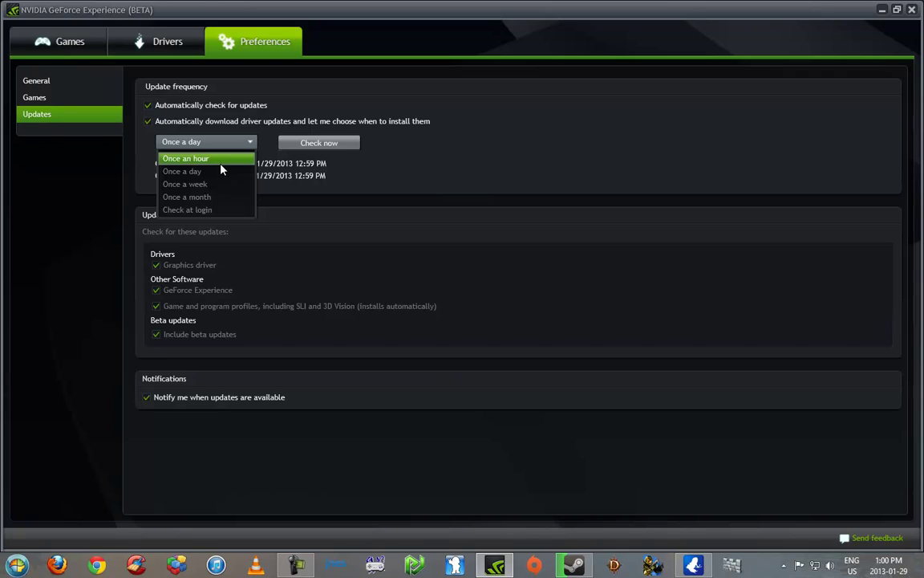
click(191, 171)
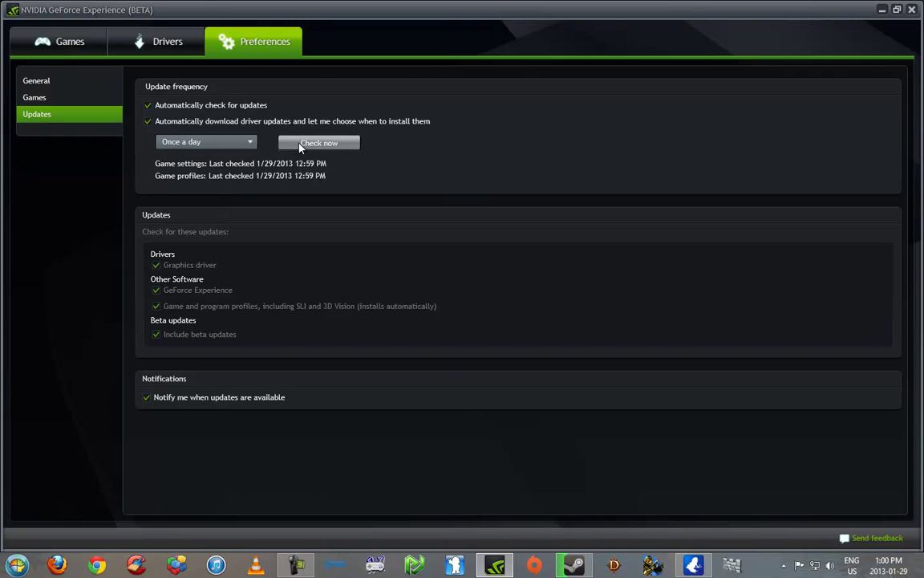
click(319, 145)
click(70, 36)
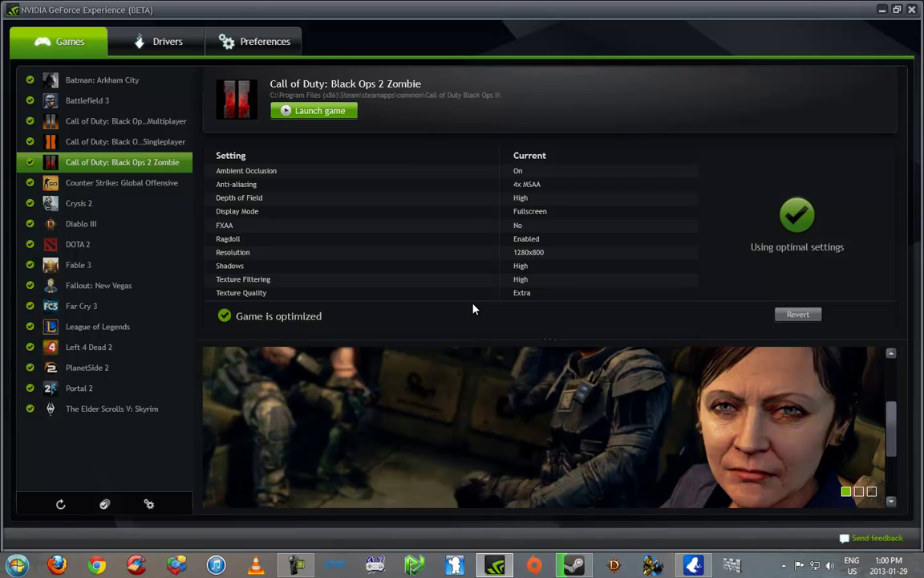
- Launch Task Manager from the taskbar to show GeForce Experience (32 bit) using about 172 MB memory
right_click(759, 563)
click(777, 523)
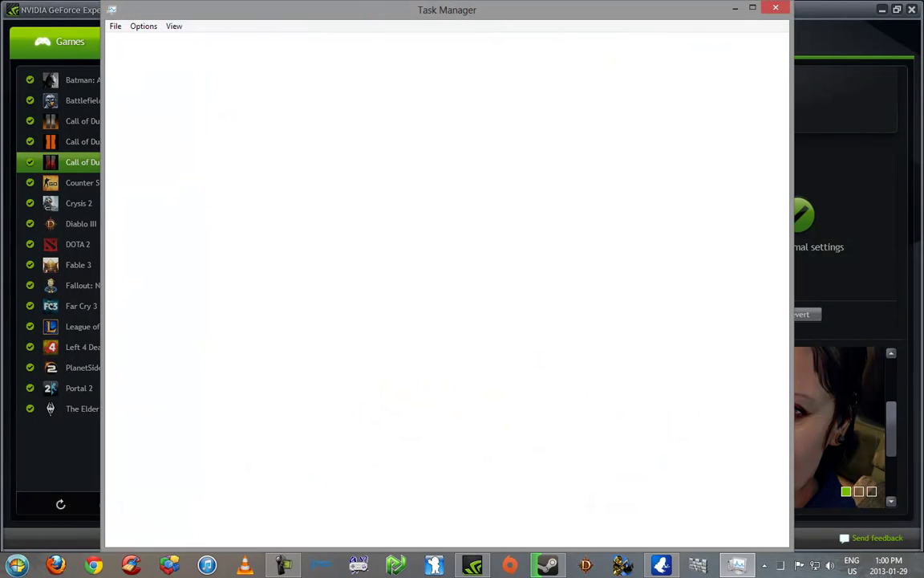
click(16, 567)
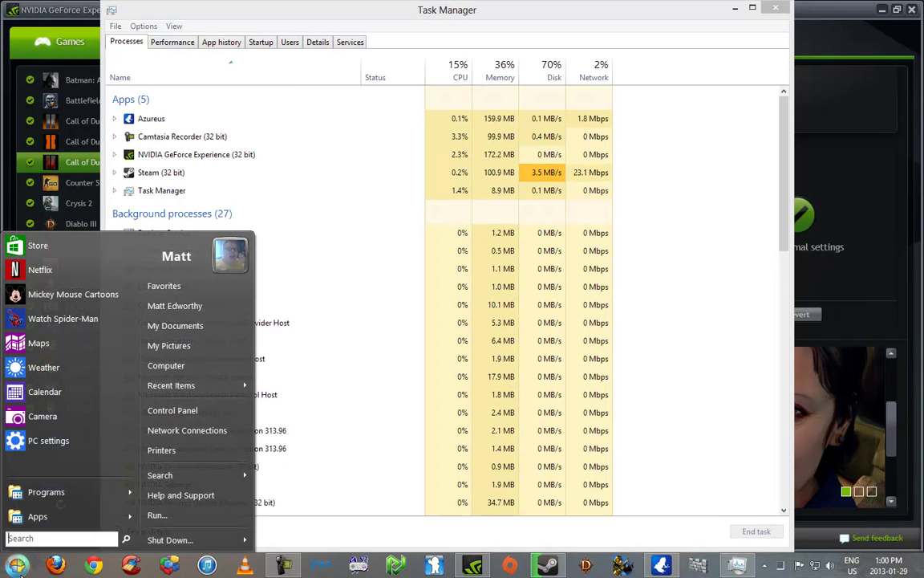
click(16, 566)
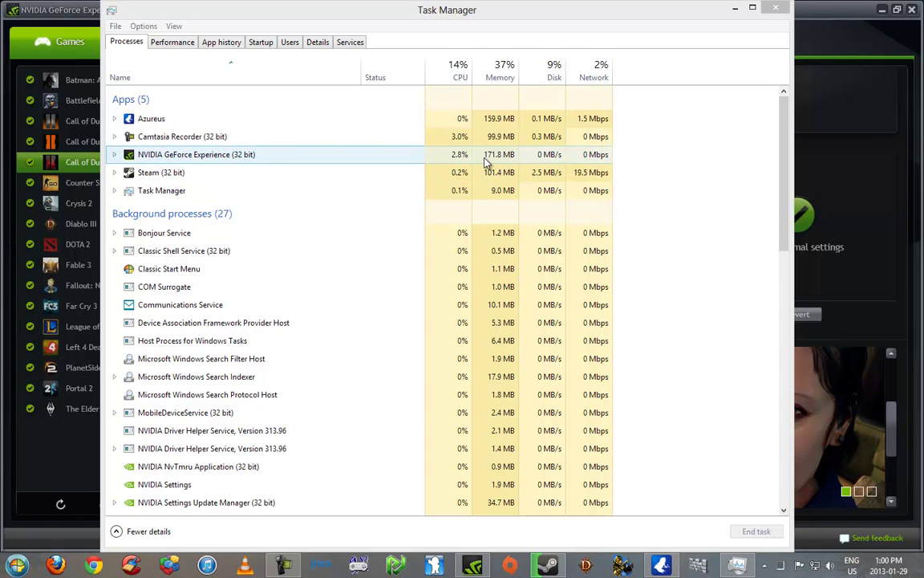
- Close Task Manager and return to GeForce Experience showing Black Ops 2 Zombie optimized at 1280x800 with 4x MSAA
click(776, 9)
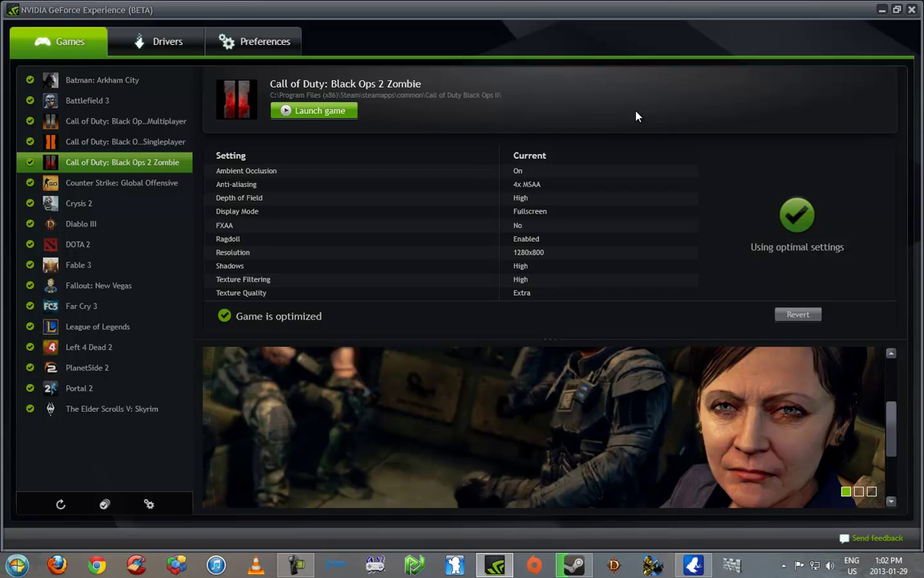
click(296, 566)
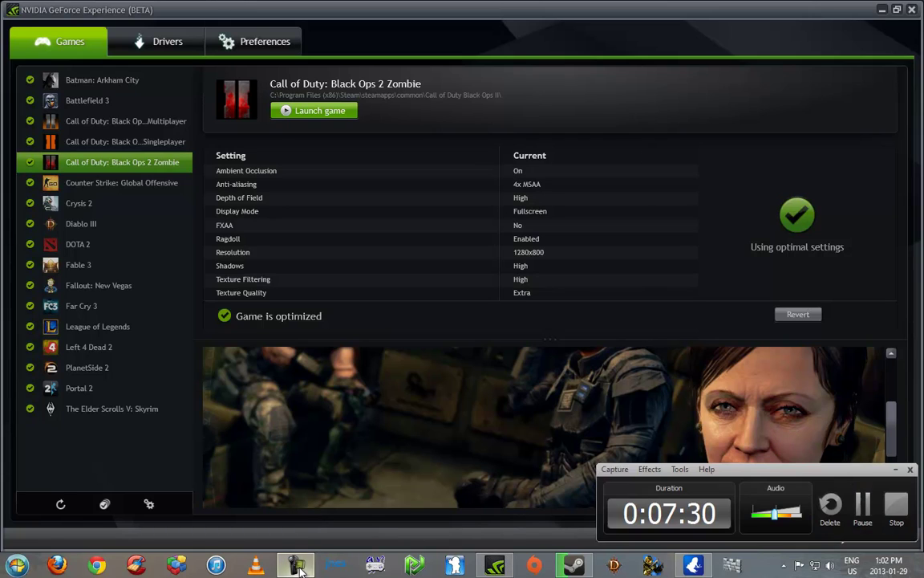